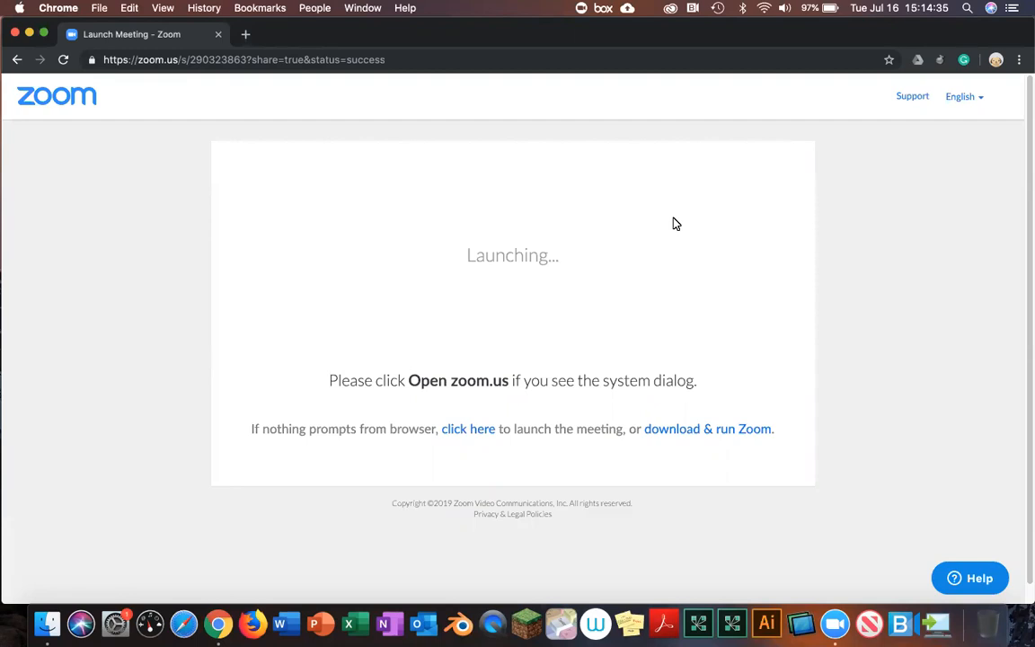
- Search the web for "jing techsmith" in a new tab and open TechSmith's Jing product page
click(247, 34)
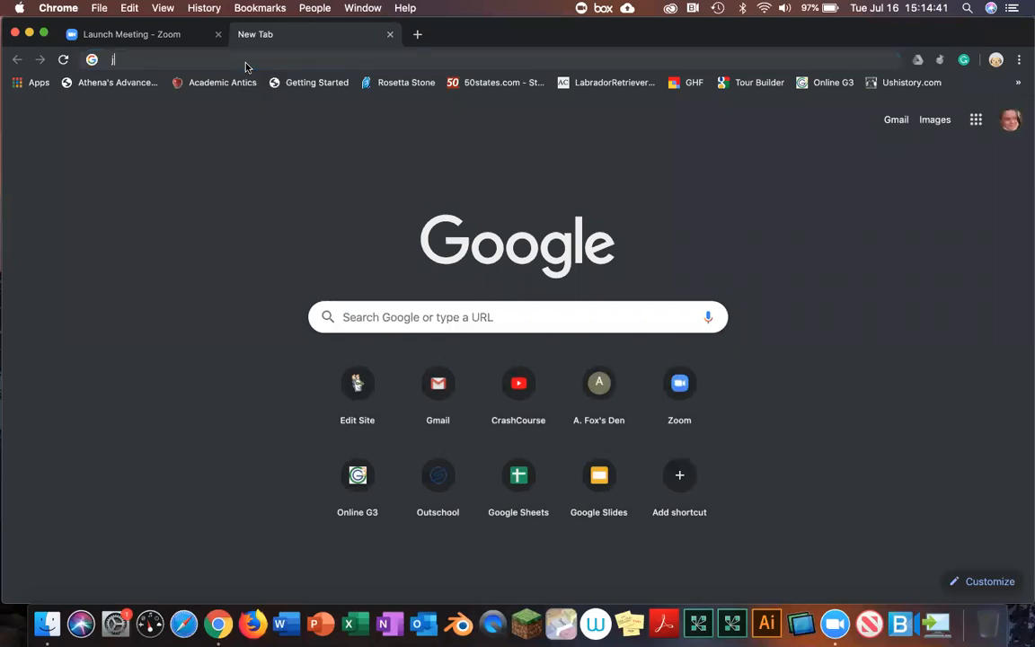
text(jing techsmith)
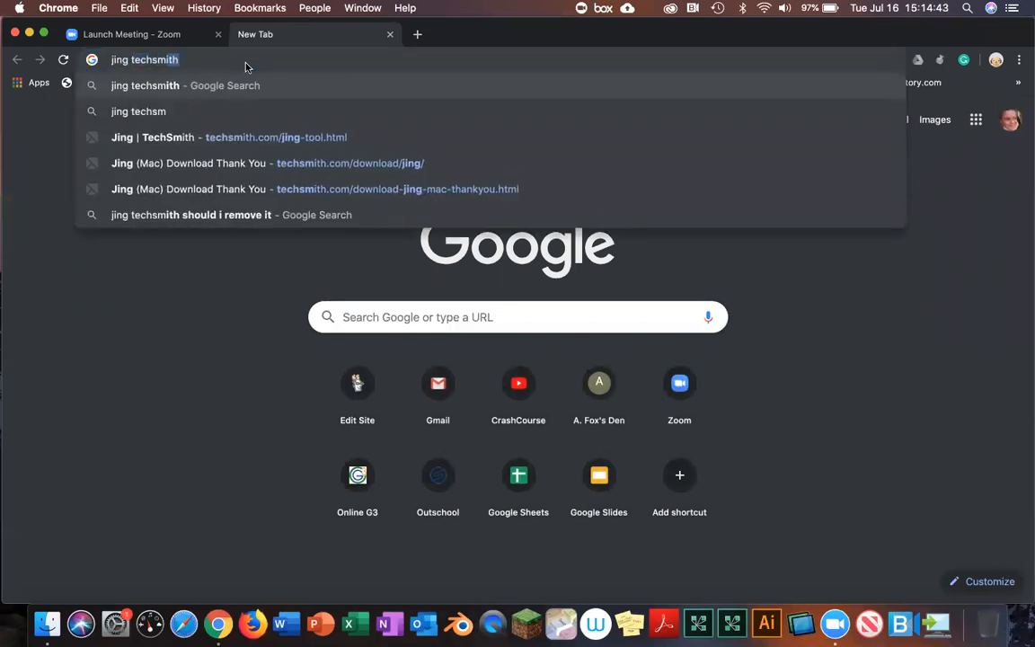
key(Return)
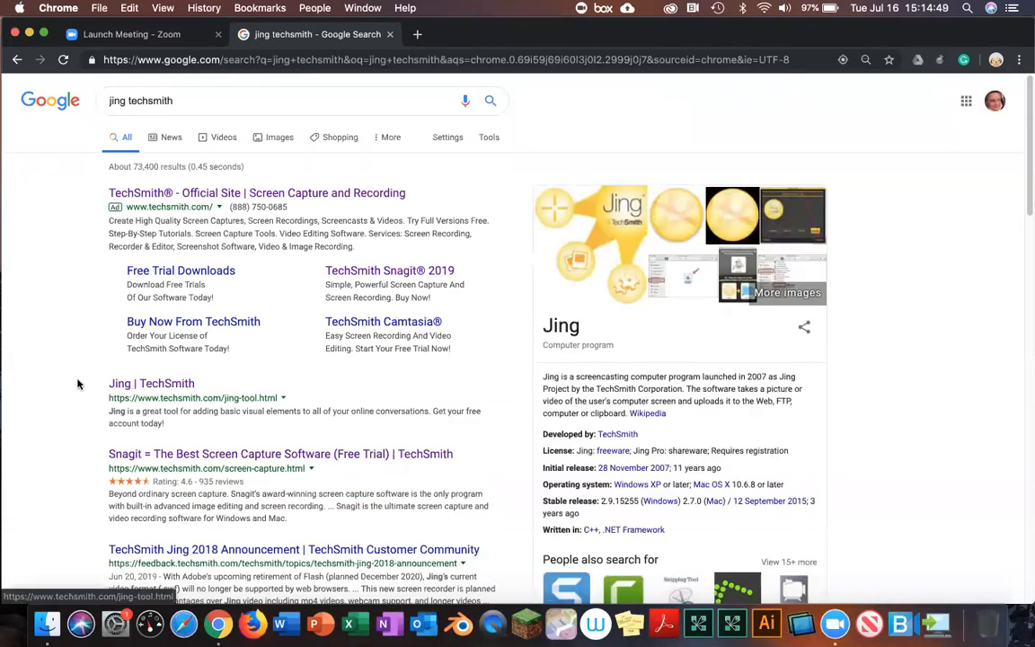
click(154, 384)
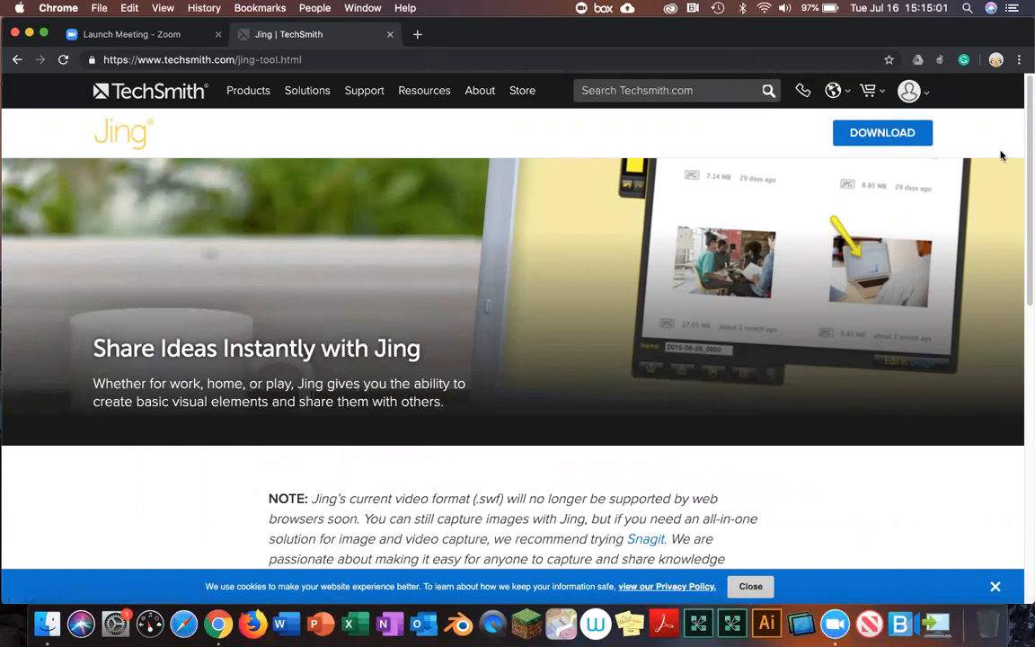
- Go to the Jing download page and download the Mac version
click(885, 133)
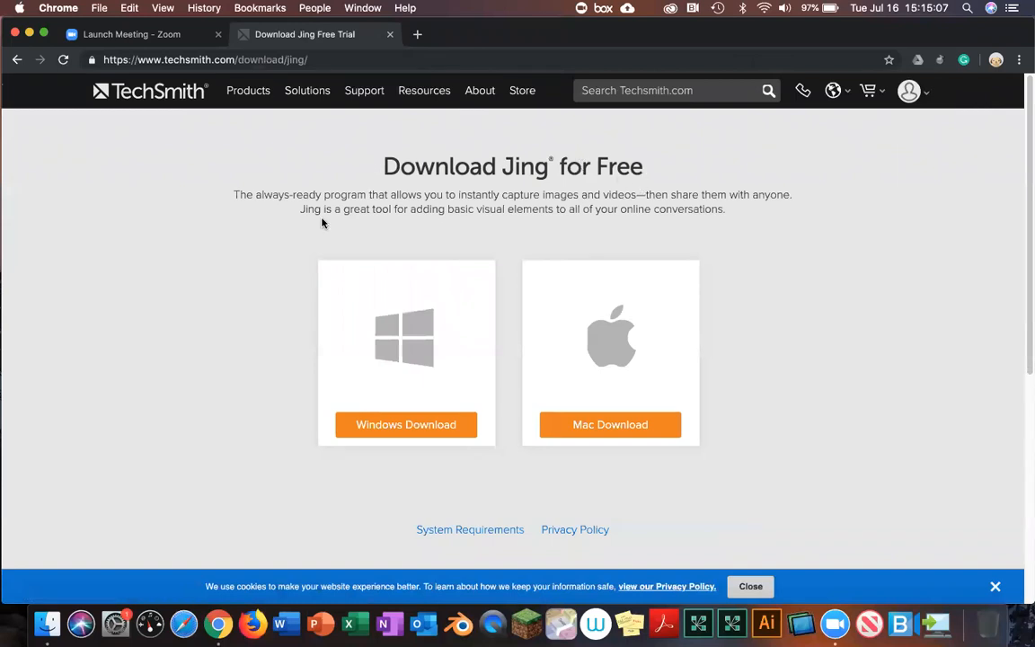
scroll(286, 278, down, 4)
scroll(274, 300, up, 4)
scroll(276, 301, down, 1)
scroll(274, 300, up, 1)
scroll(369, 183, down, 2)
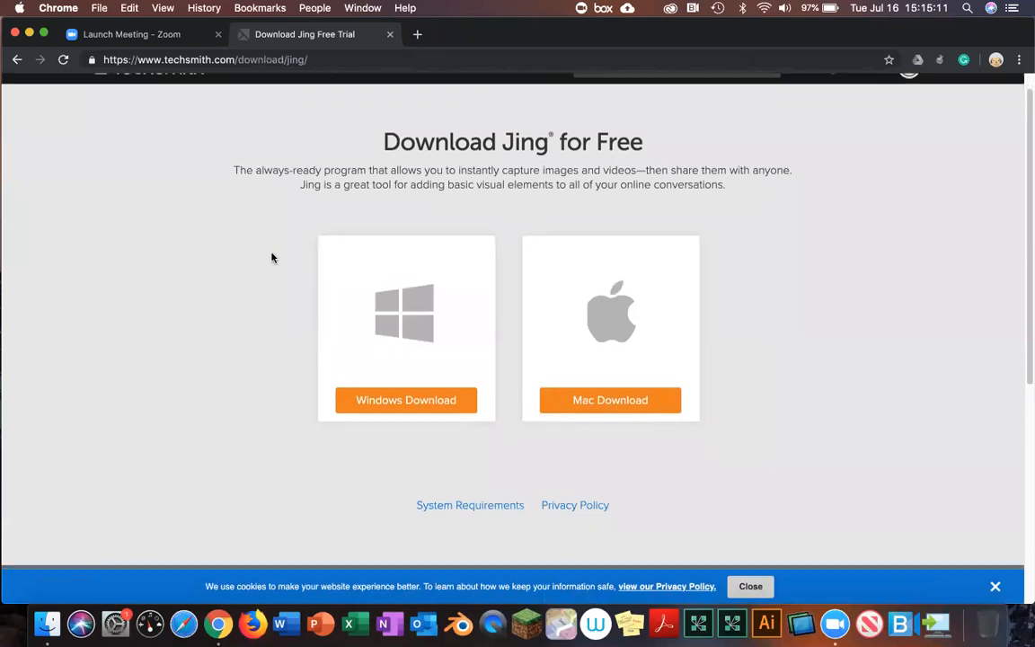
scroll(297, 262, down, 2)
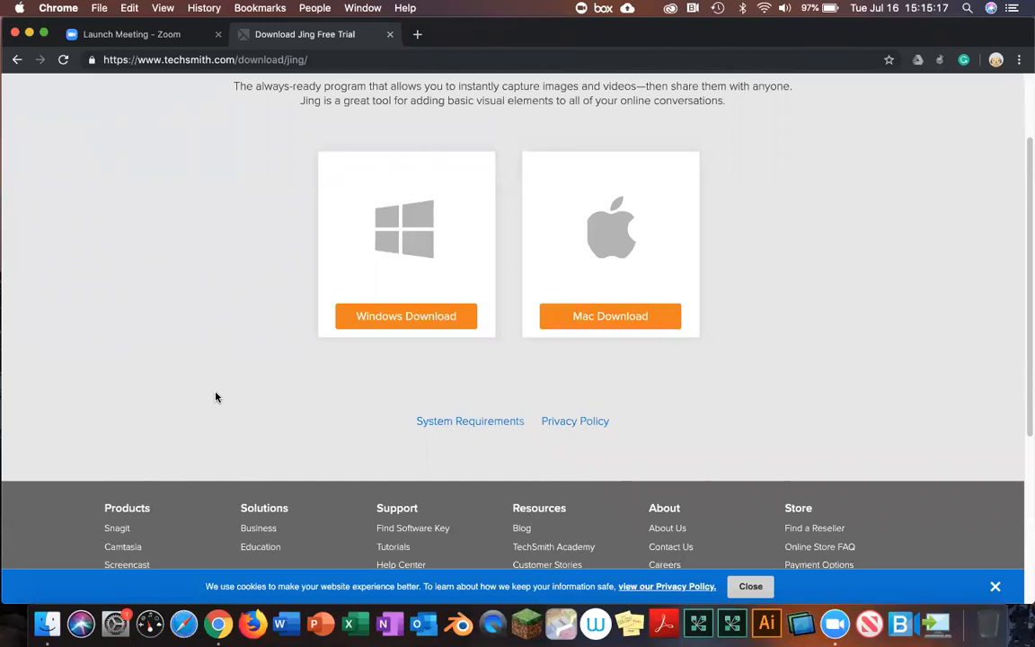
click(616, 317)
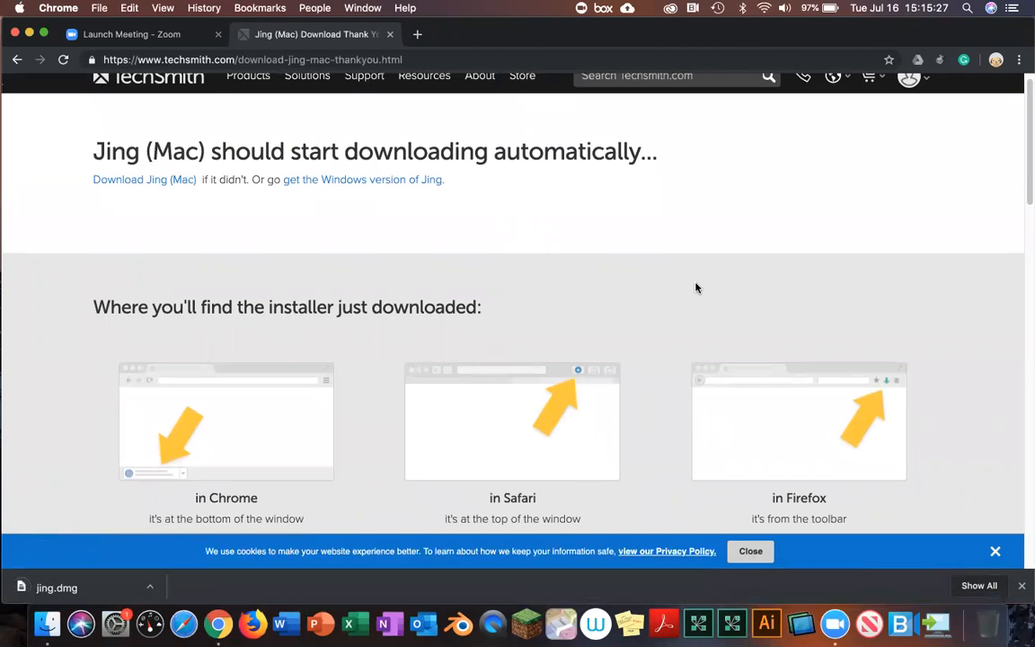
- Open the downloaded jing.dmg and agree to the end-user license agreement after going through to its end
scroll(656, 199, down, 3)
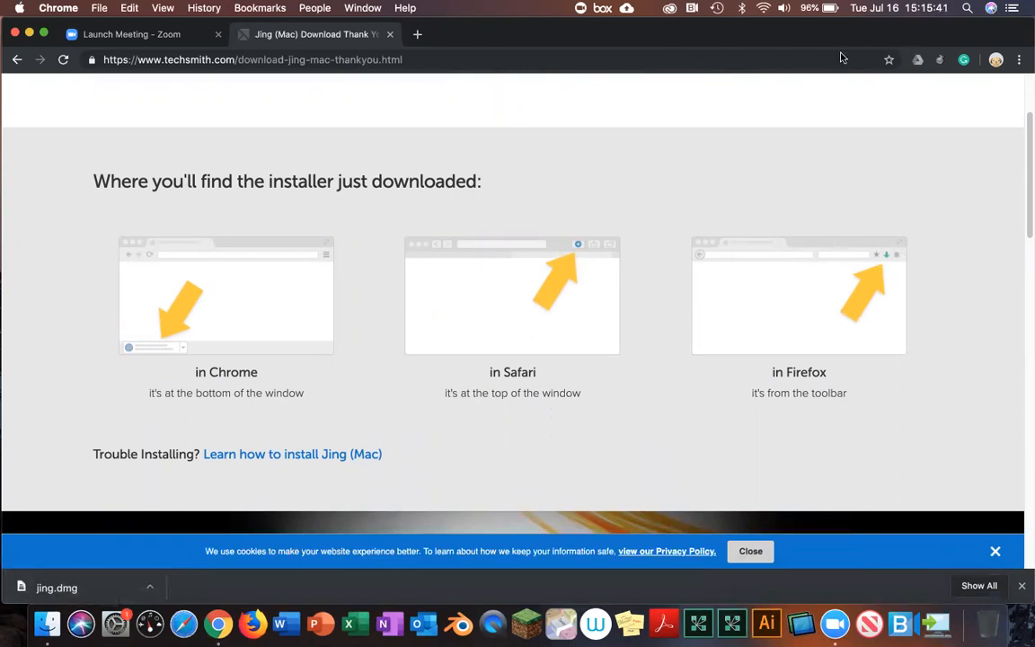
scroll(341, 259, down, 3)
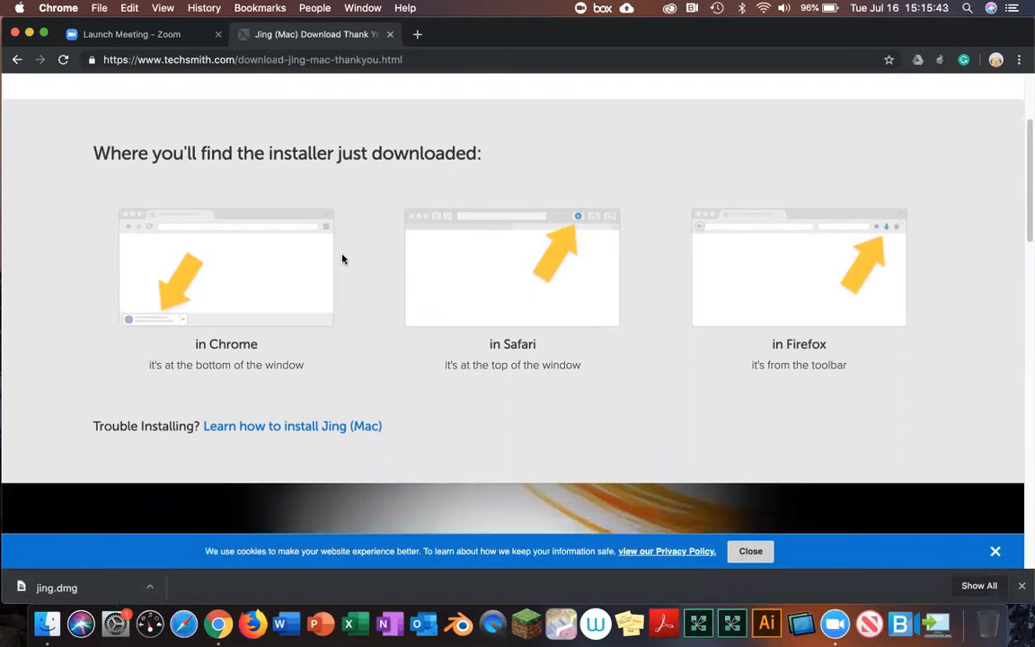
click(82, 587)
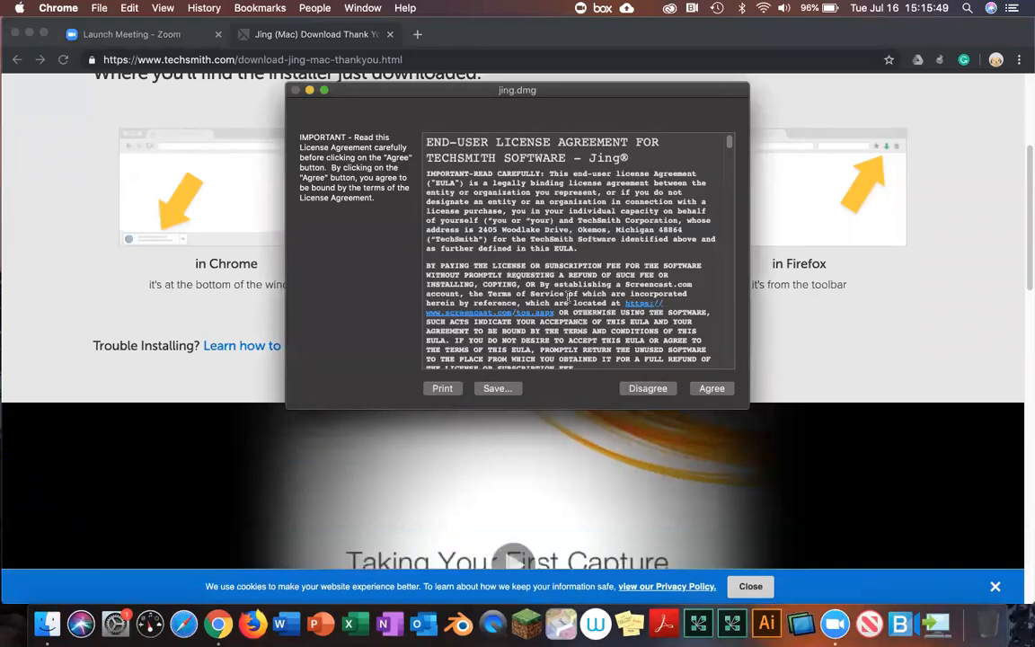
scroll(570, 298, down, 15)
scroll(568, 297, down, 20)
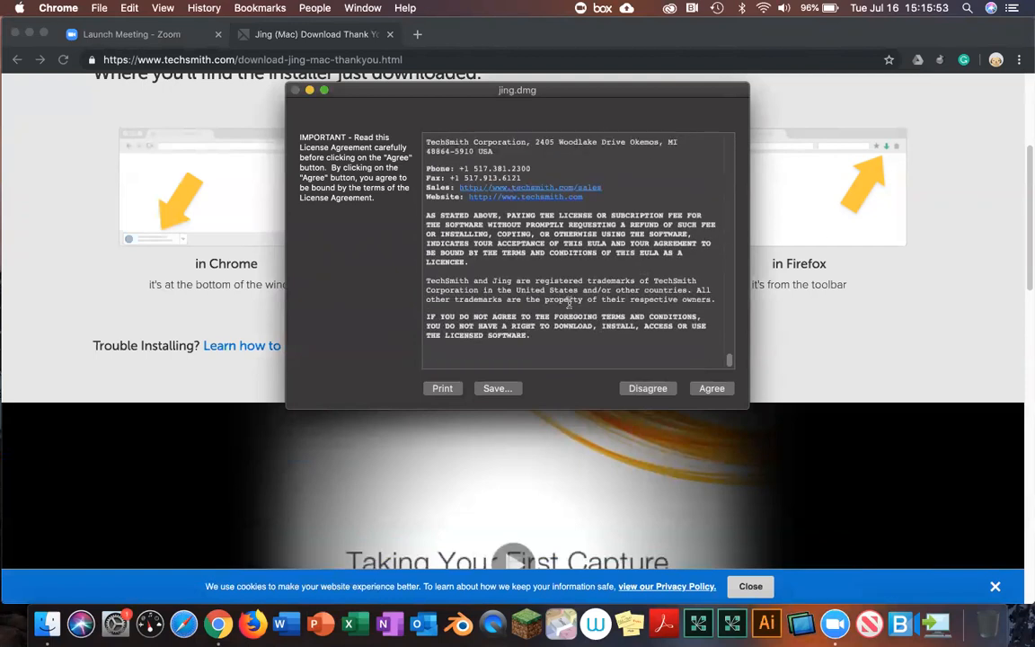
click(712, 388)
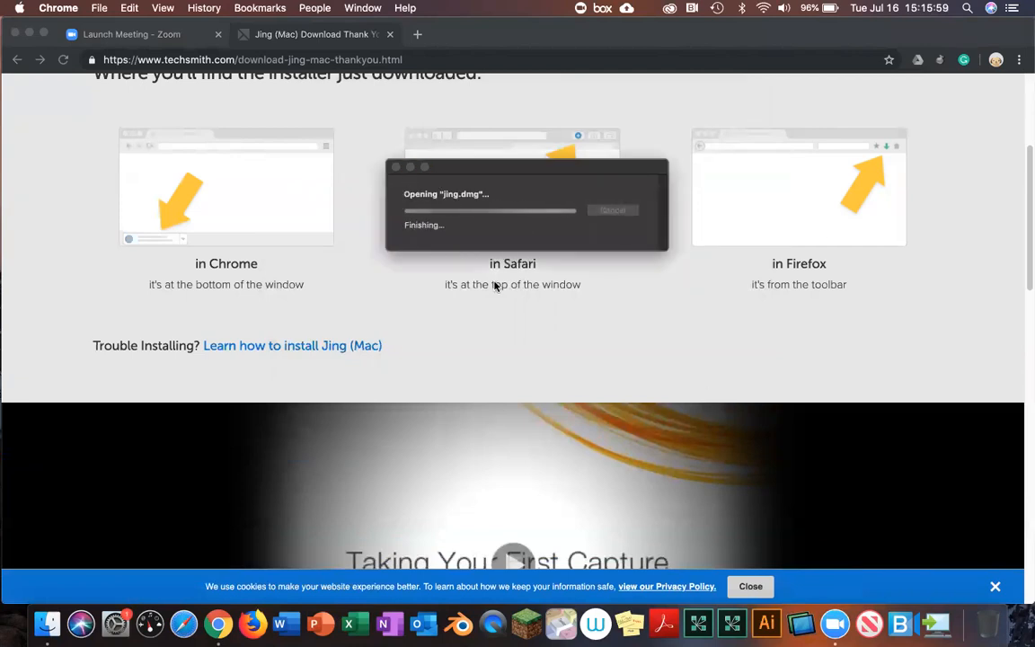
- Install Jing by copying it into the Applications folder, and open that folder
drag(343, 47, 523, 180)
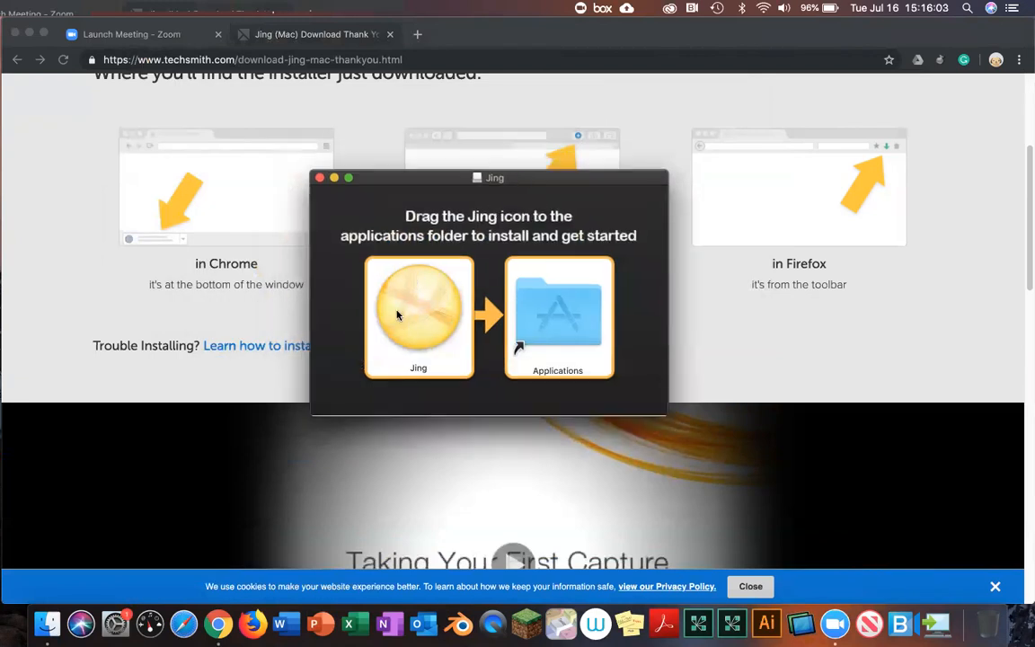
drag(398, 313, 541, 321)
double_click(541, 321)
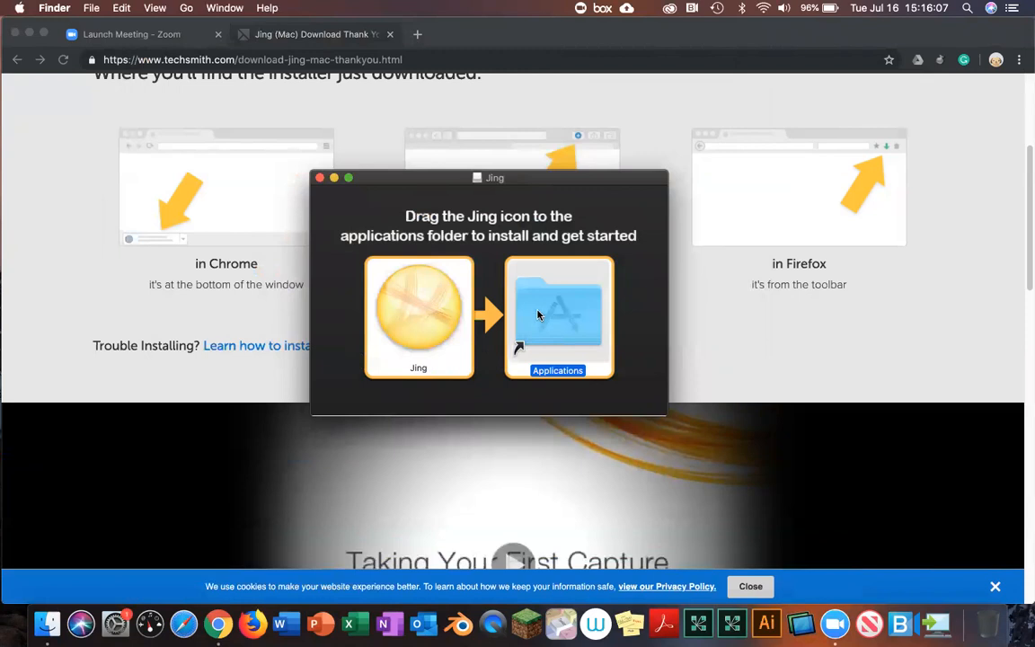
- Launch Jing, approving it as an internet-downloaded app, and close the Applications and Jing installer windows
double_click(473, 213)
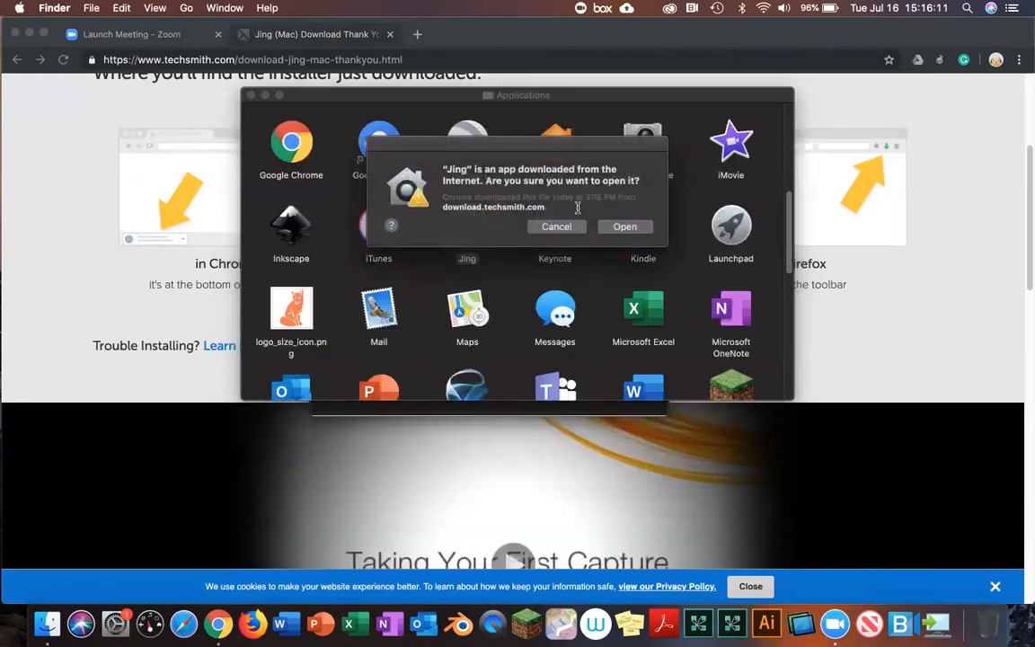
drag(467, 169, 647, 189)
click(624, 226)
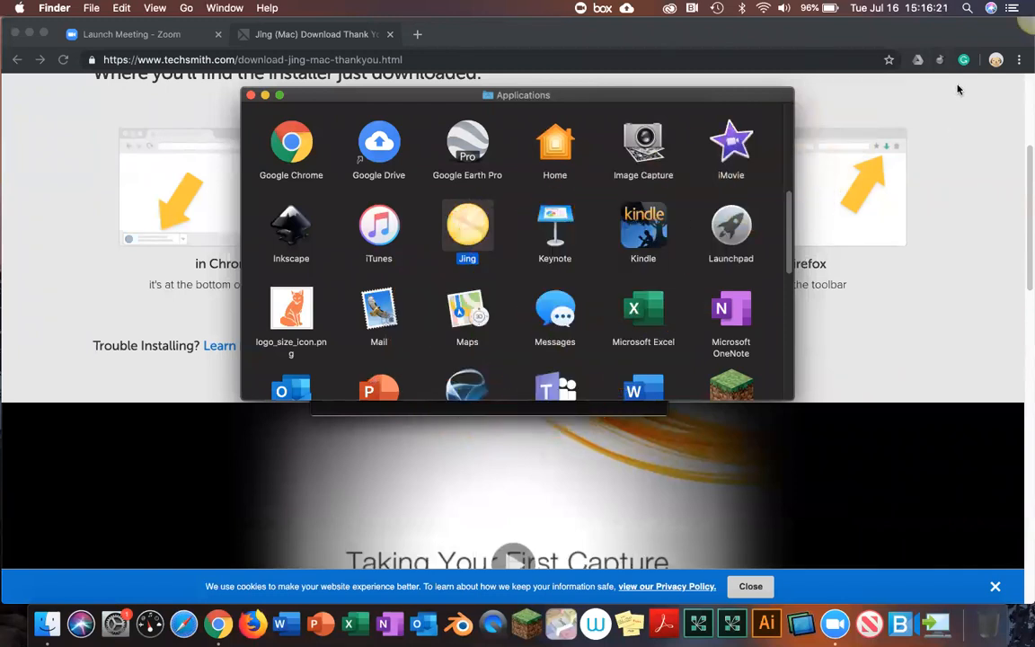
mouse_move(1014, 34)
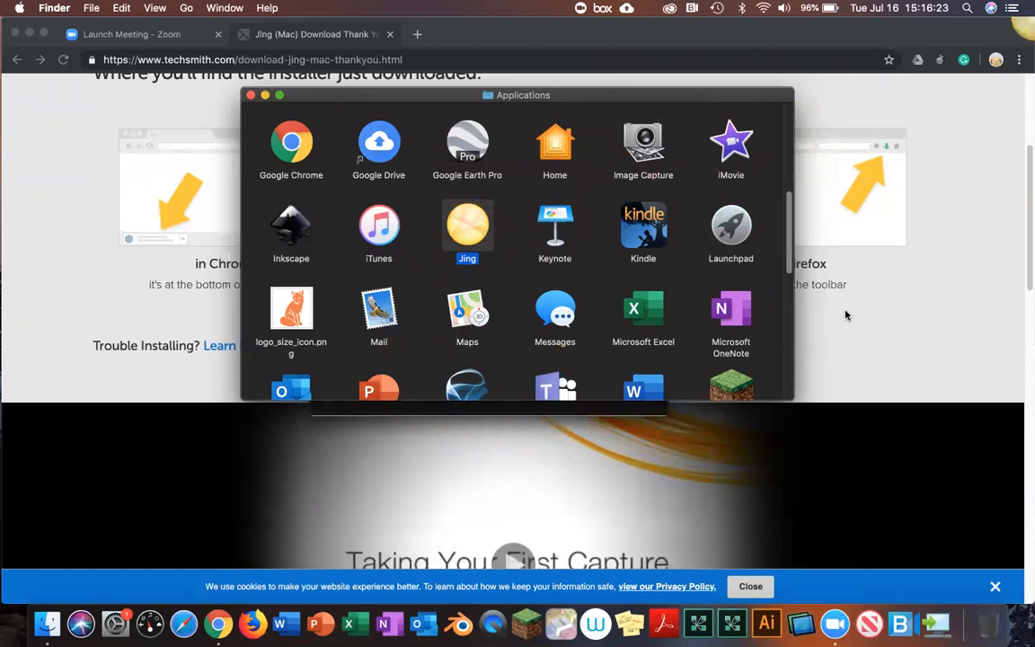
click(252, 96)
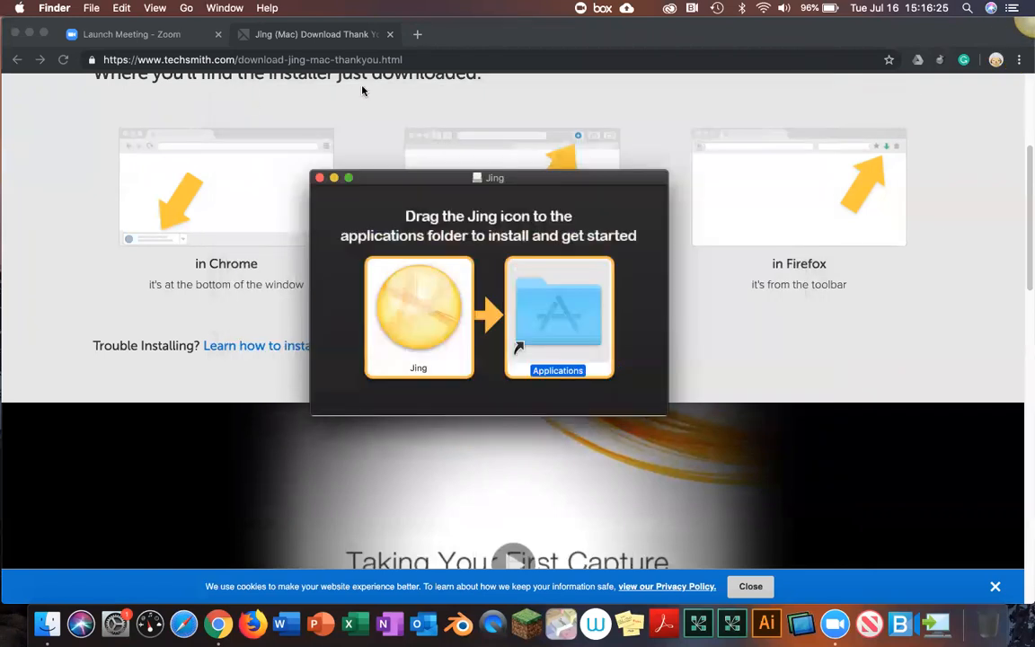
click(319, 177)
- Capture an image of about 628 x 470 around the "in Firefox" illustration with Jing
mouse_move(1021, 29)
click(984, 38)
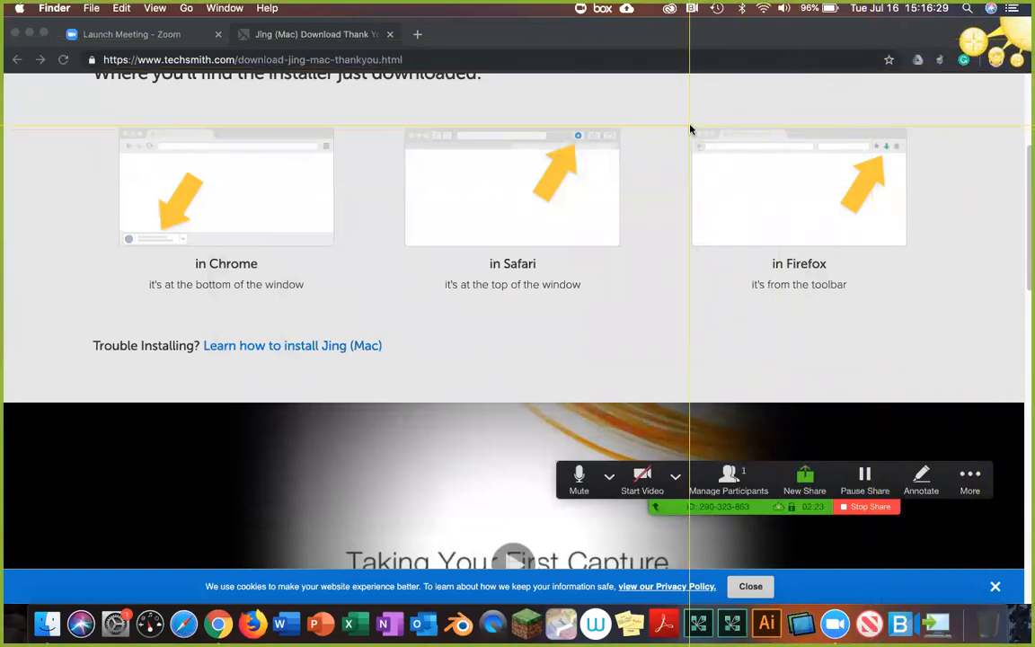
drag(692, 128, 917, 297)
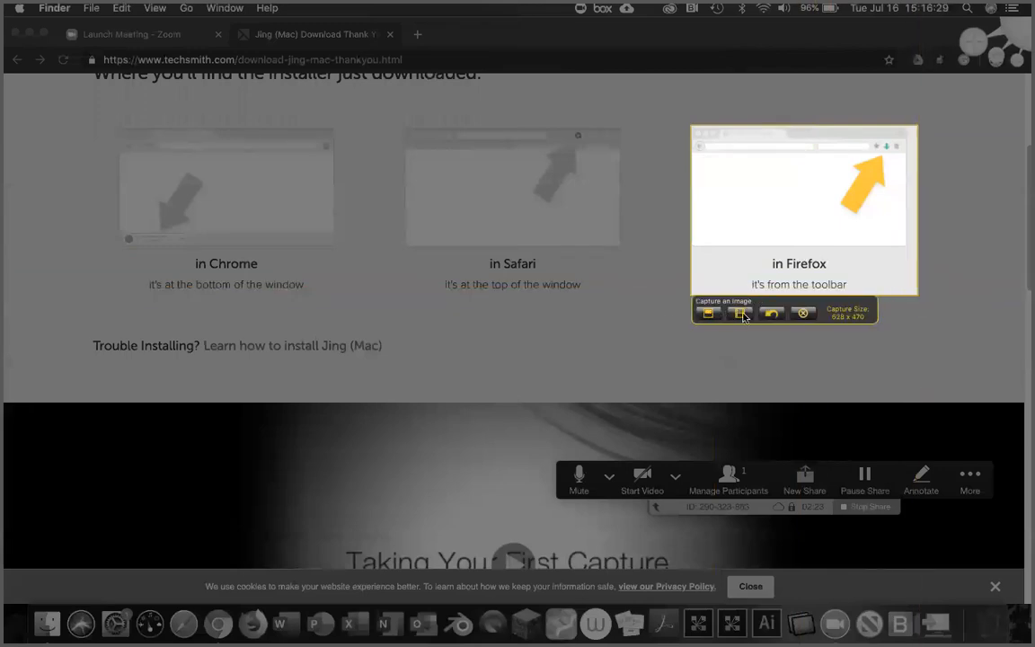
click(710, 314)
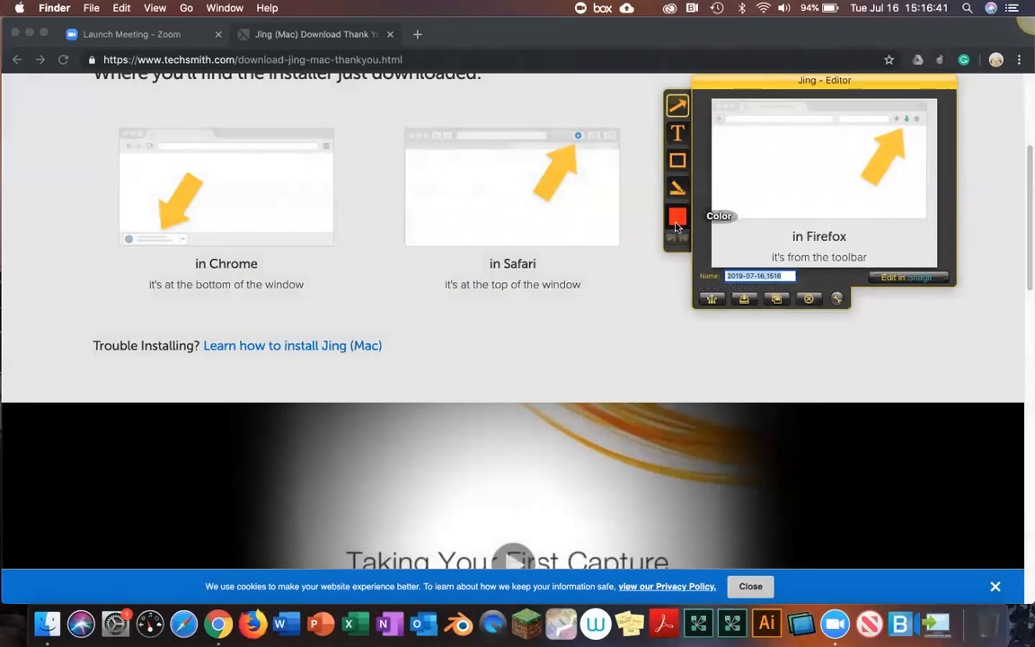
- Try a text callout reading "Firefox Version" on the captured image, and undo it
click(677, 133)
click(733, 142)
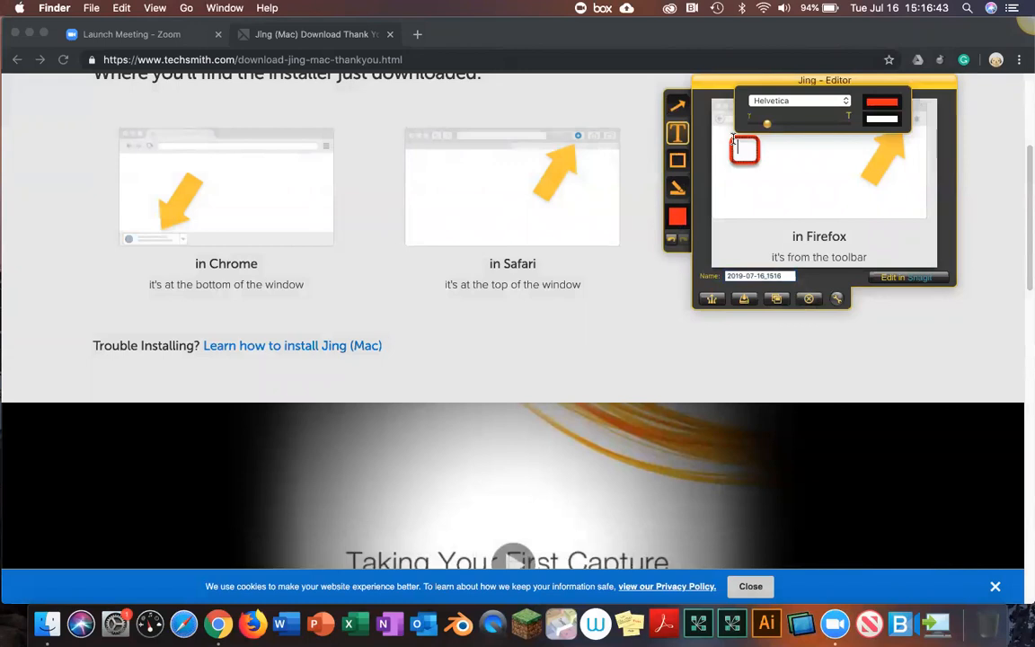
text(Firefo)
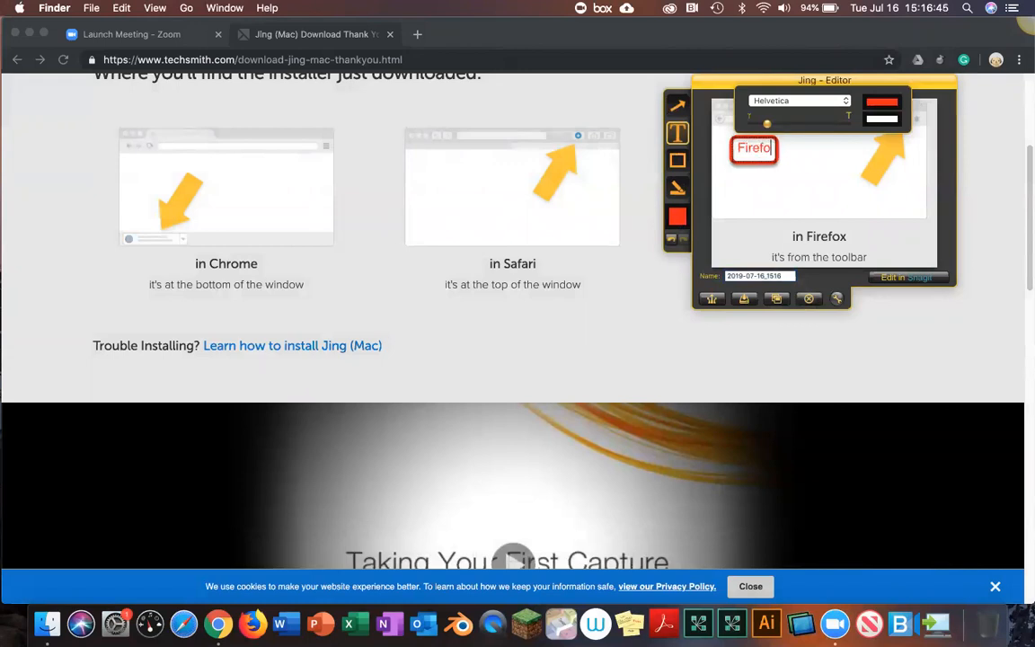
text(x Version)
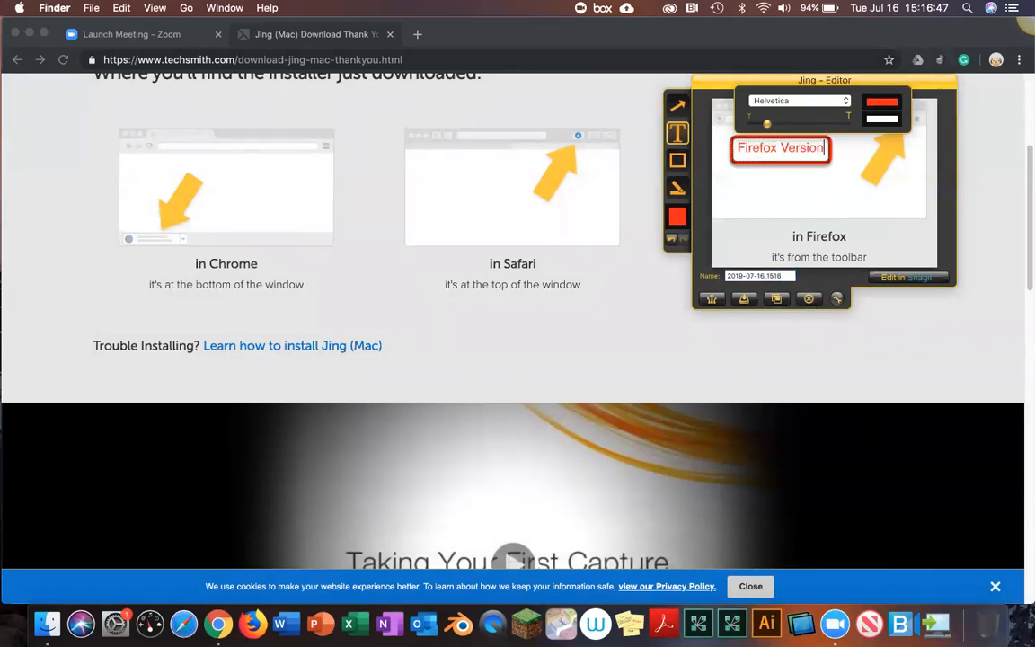
click(733, 201)
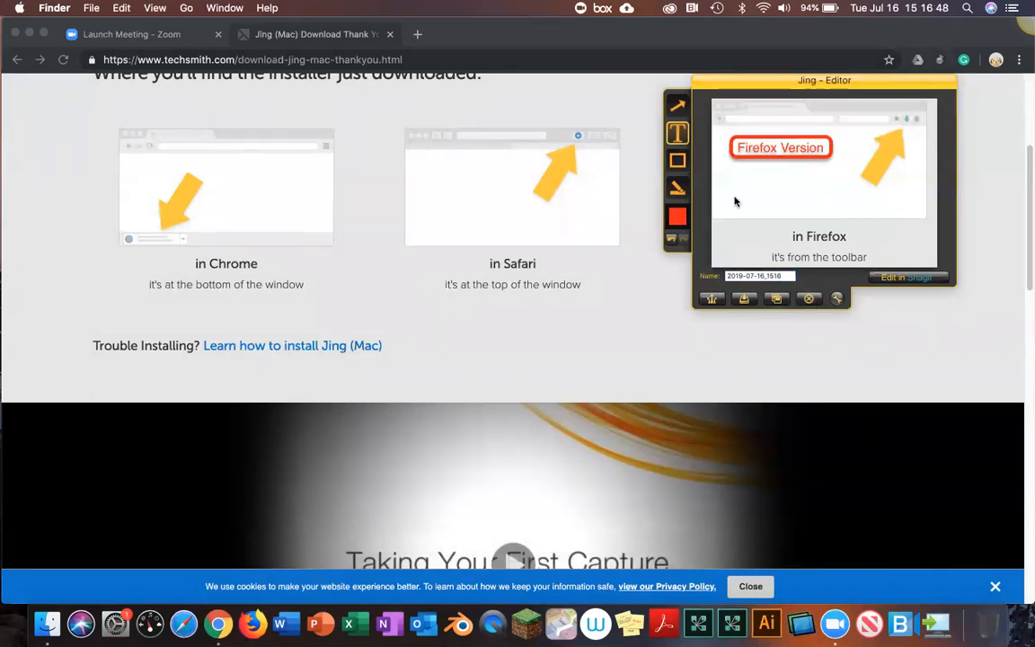
click(670, 240)
- Draw a red frame in the blank middle of the captured browser illustration and a taller yellow highlight over it
click(679, 160)
drag(744, 152, 848, 195)
click(678, 190)
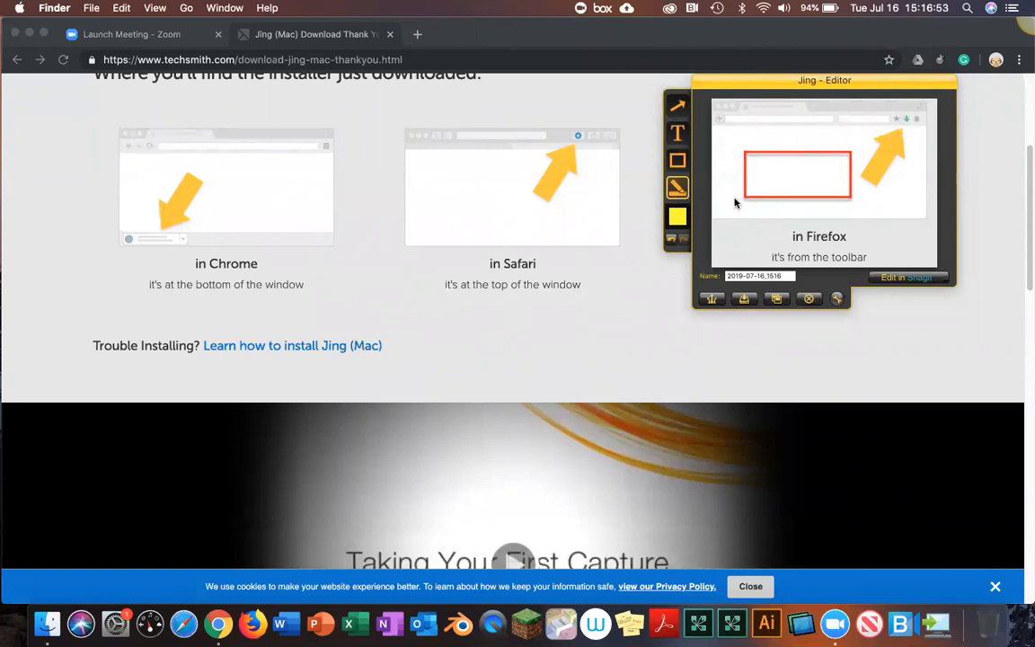
mouse_move(746, 212)
mouse_down()
mouse_move(825, 206)
mouse_move(834, 155)
mouse_move(854, 132)
mouse_up()
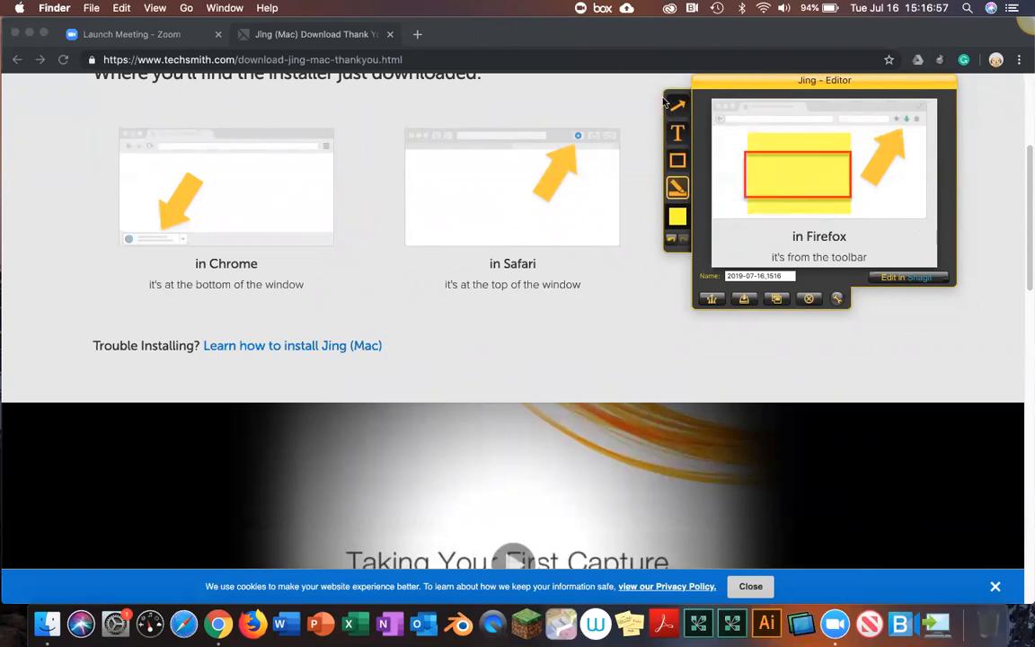
click(649, 232)
- View Jing's capture history and close it
mouse_move(1022, 24)
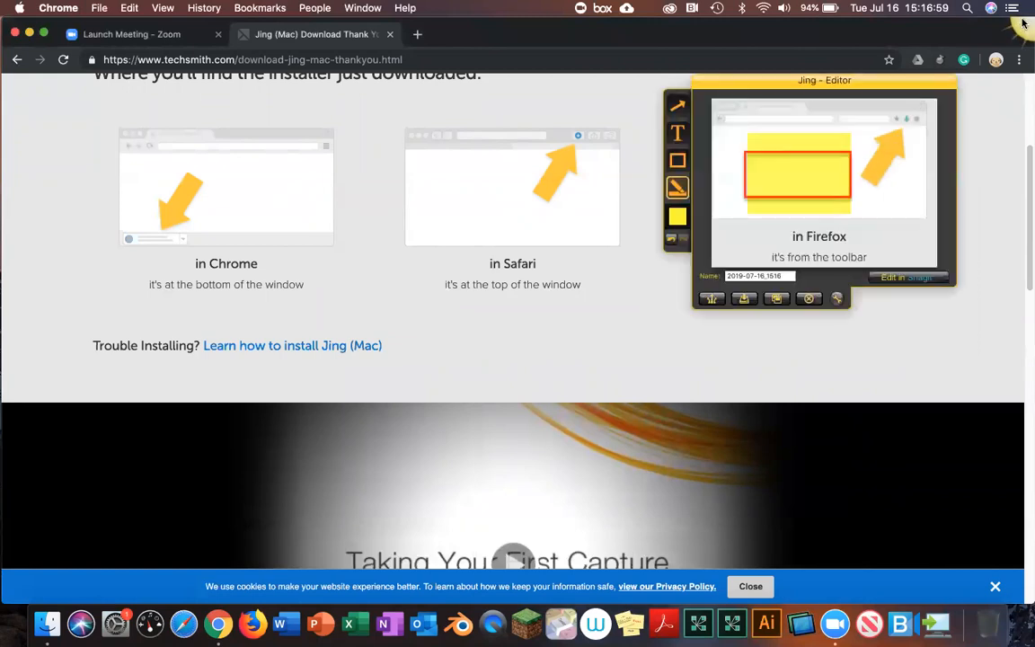
click(996, 58)
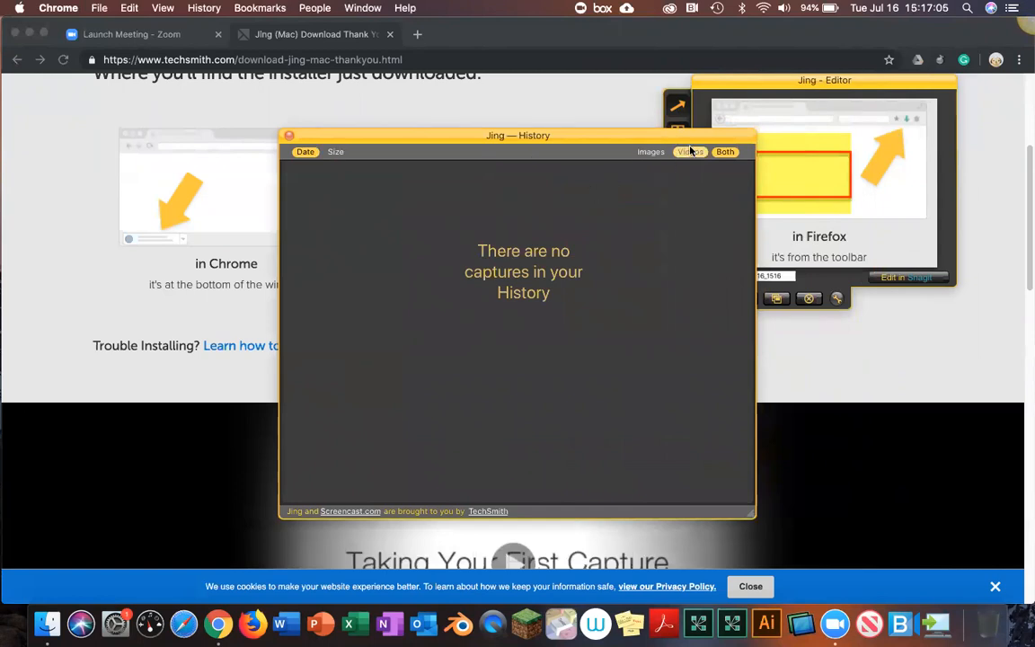
click(290, 136)
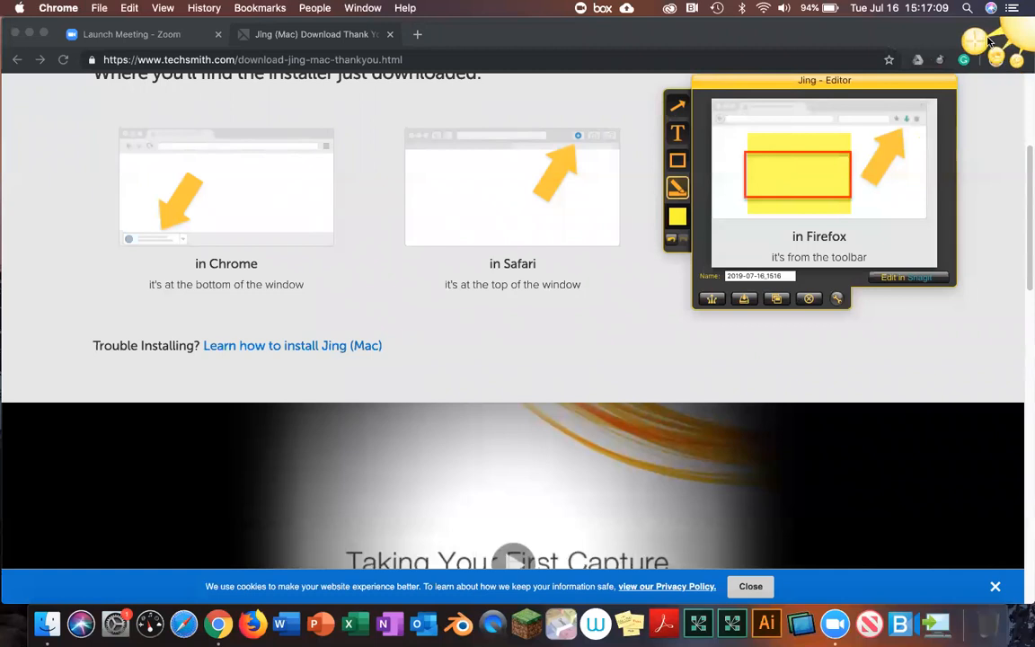
- Start a Jing video recording of an area of about 554 x 256 below the editor, and pause the recording
click(981, 41)
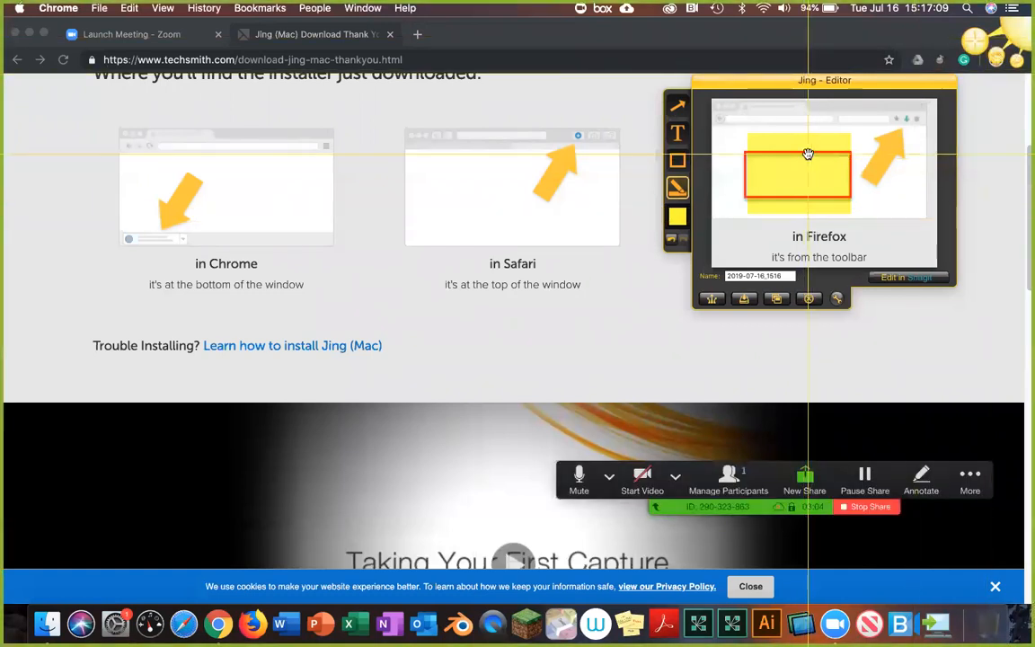
drag(616, 313, 816, 405)
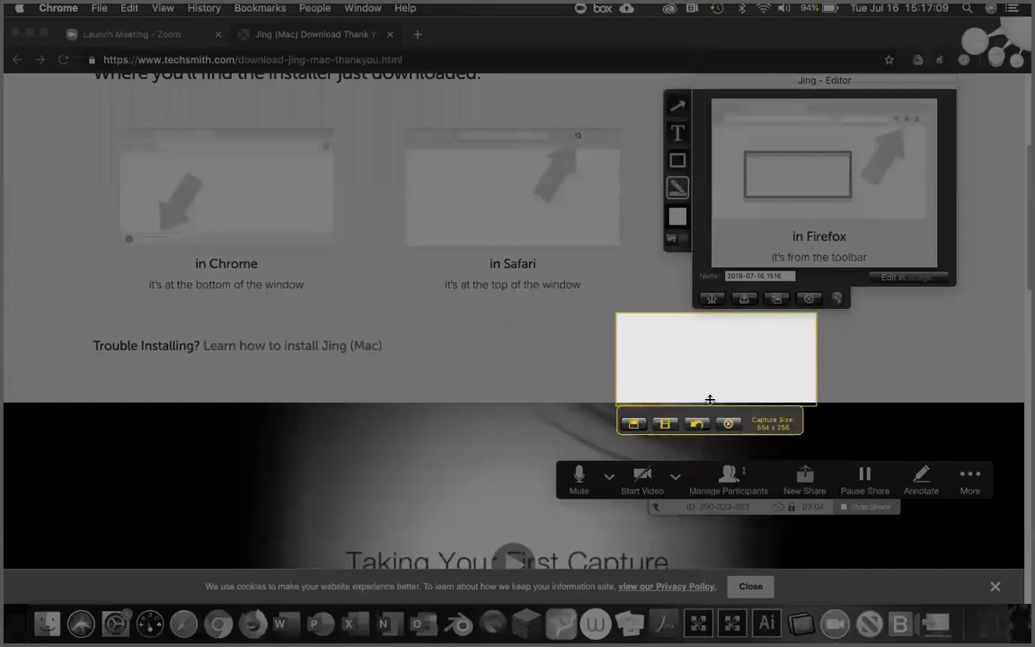
click(666, 424)
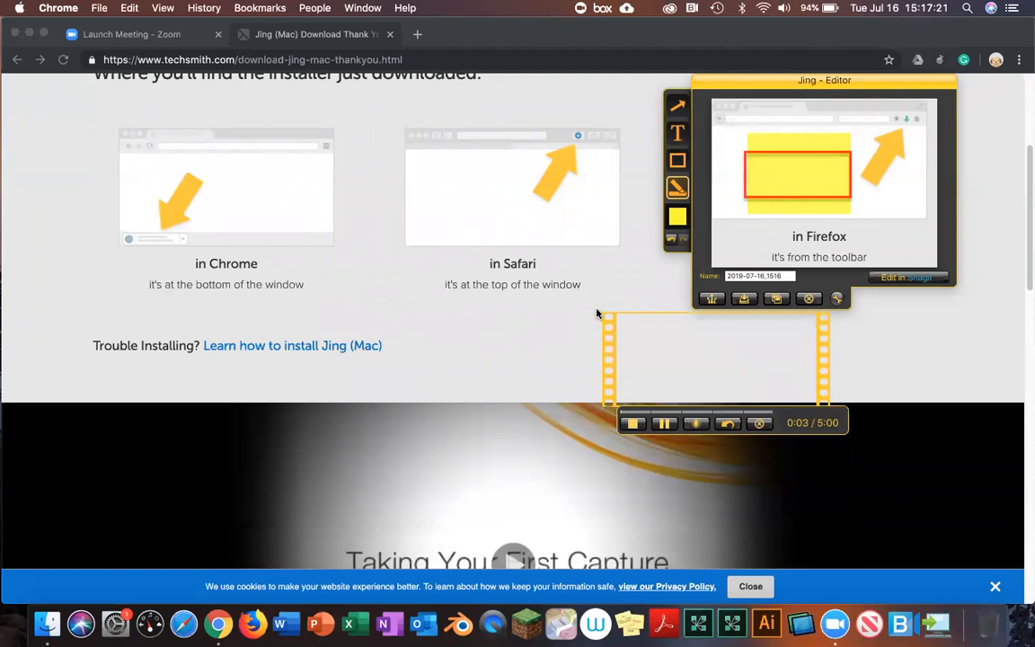
click(662, 422)
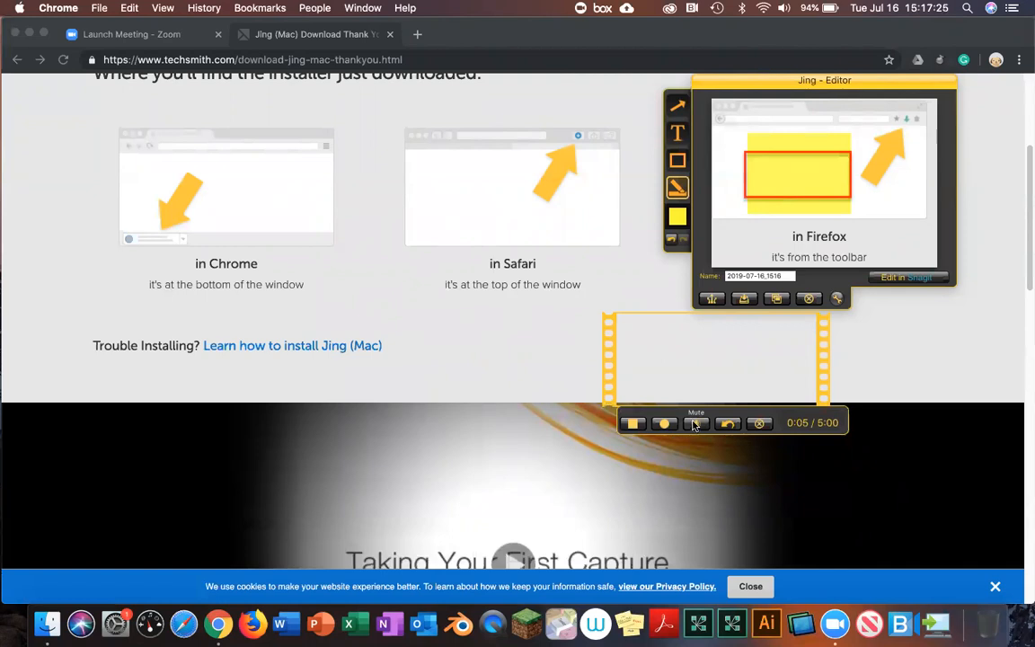
- Discard the paused recording and cancel the capture of its area
click(726, 424)
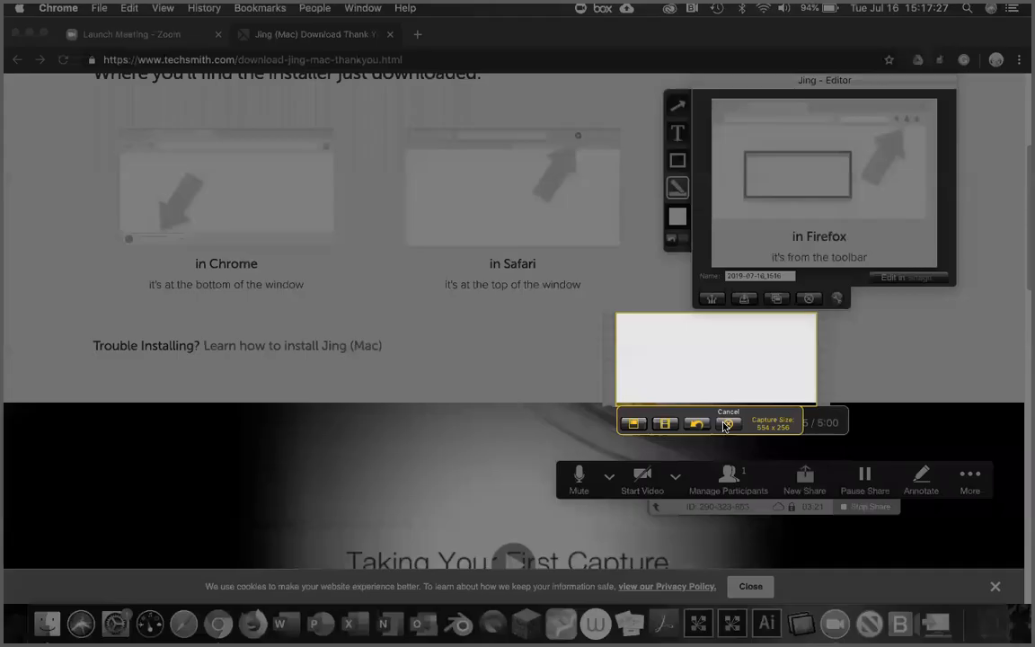
click(726, 424)
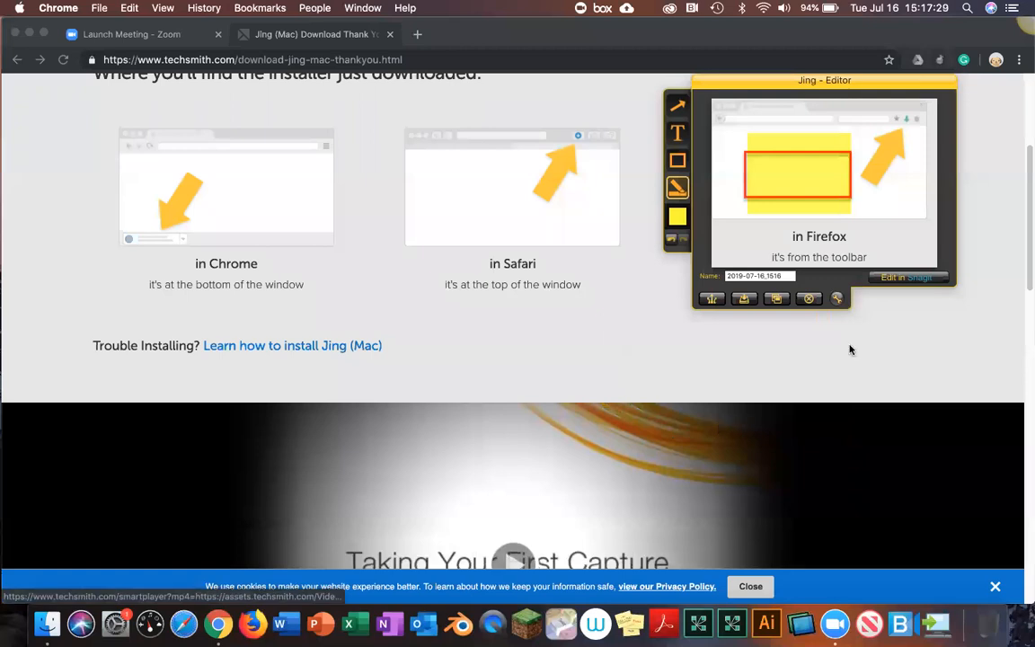
- Try a capture area of about 1058 x 190, reselect one of about 754 x 240, and cancel the capture
mouse_move(1020, 28)
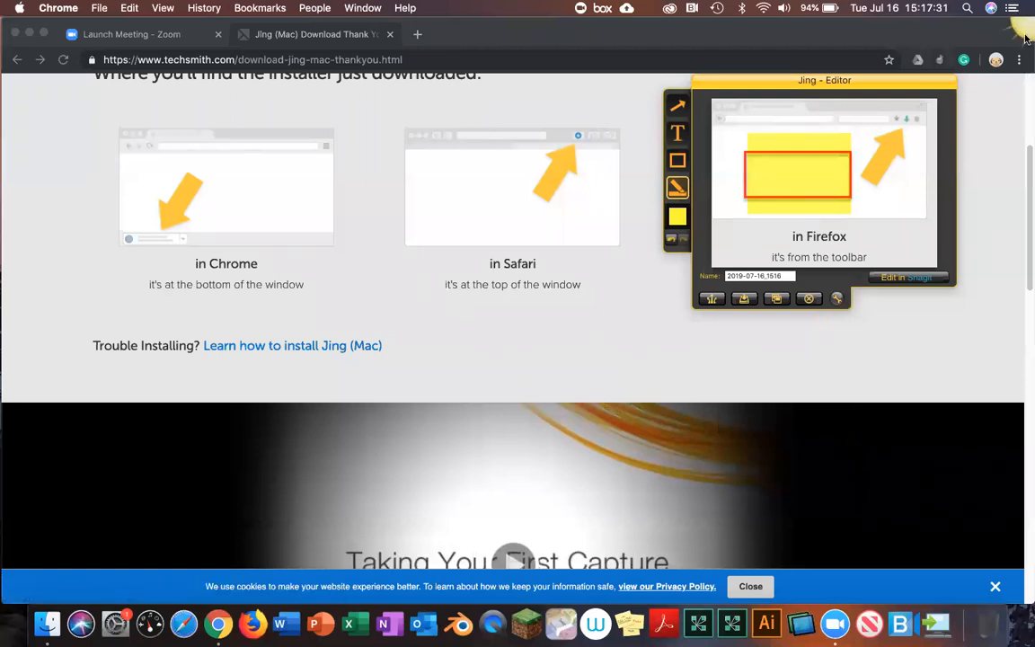
click(981, 35)
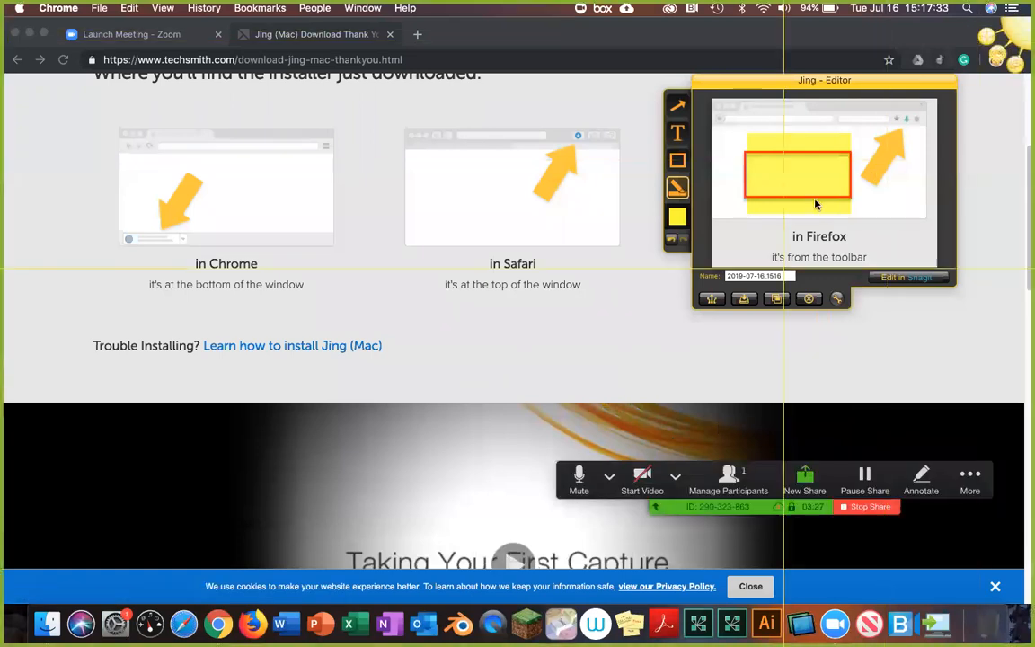
drag(595, 379, 976, 446)
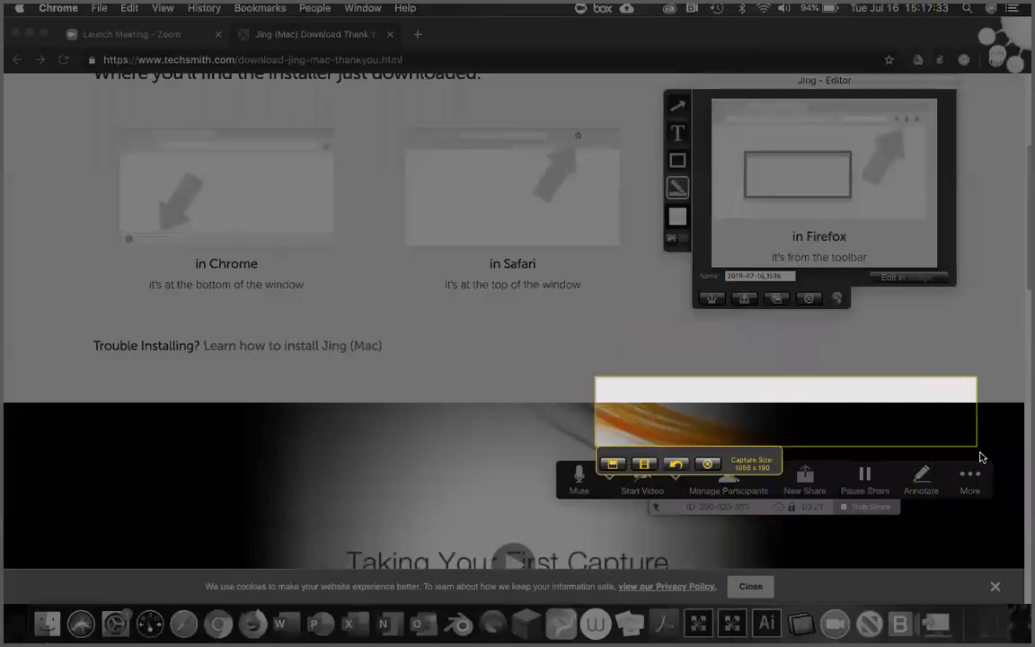
click(676, 463)
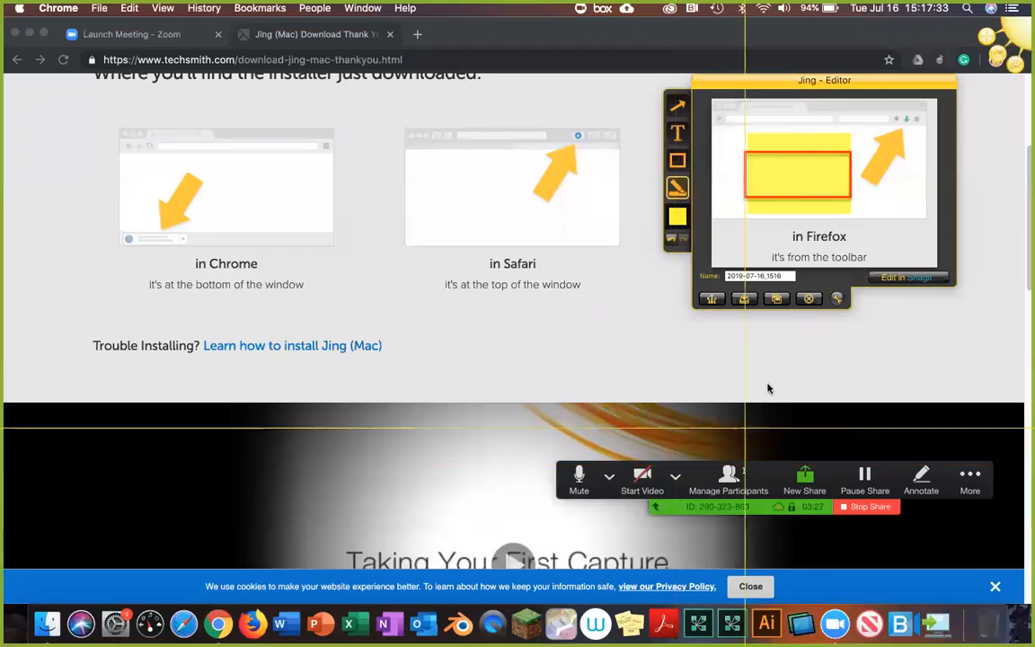
drag(713, 363, 986, 450)
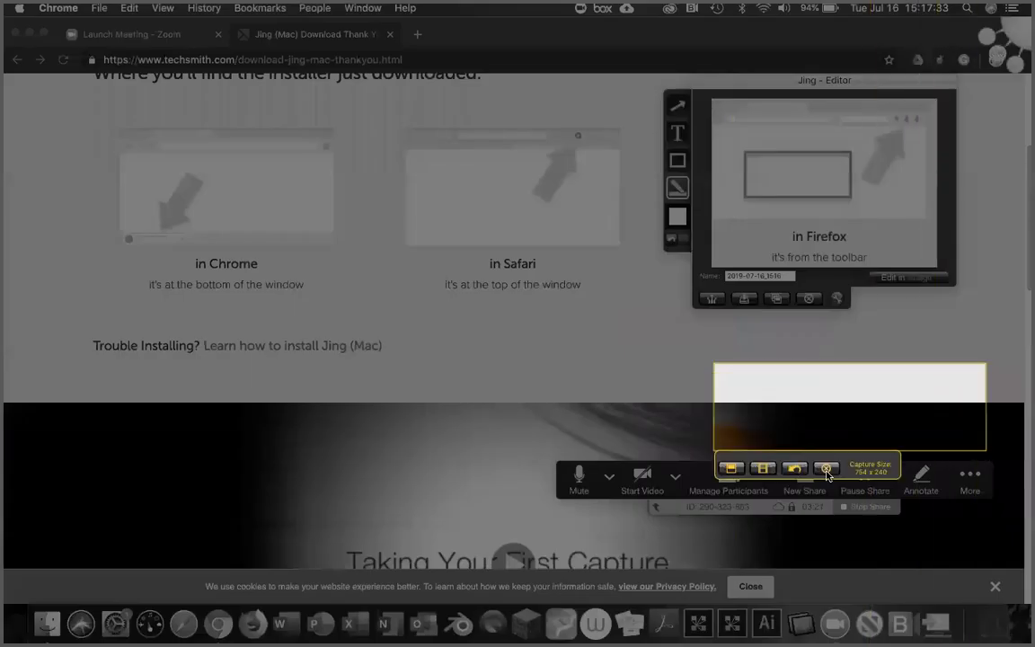
click(827, 472)
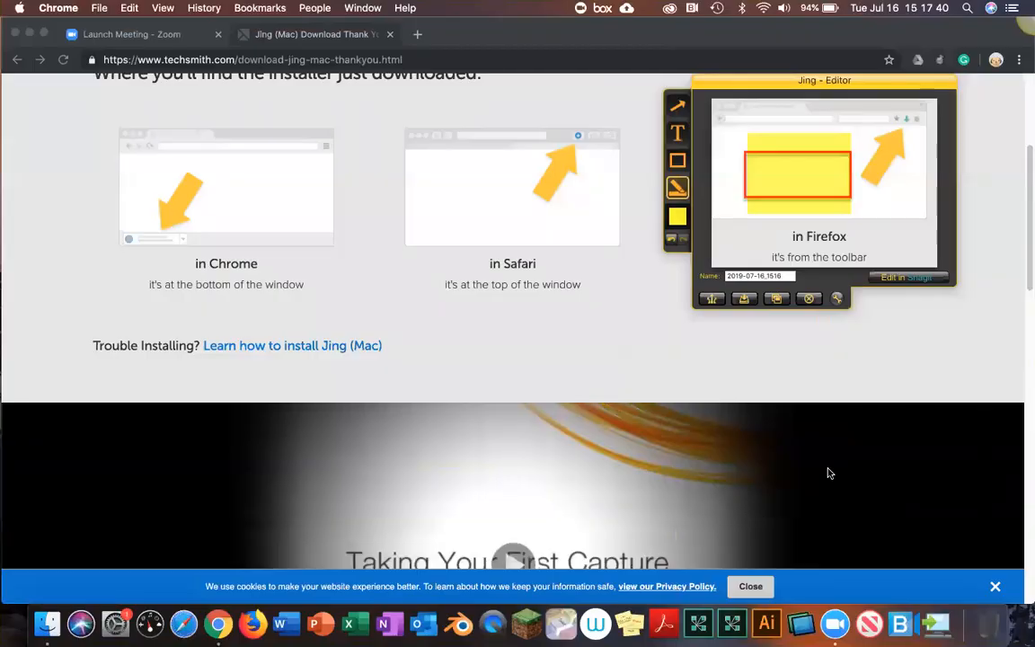
- View Jing's window with its version information and options, and close it
click(1015, 74)
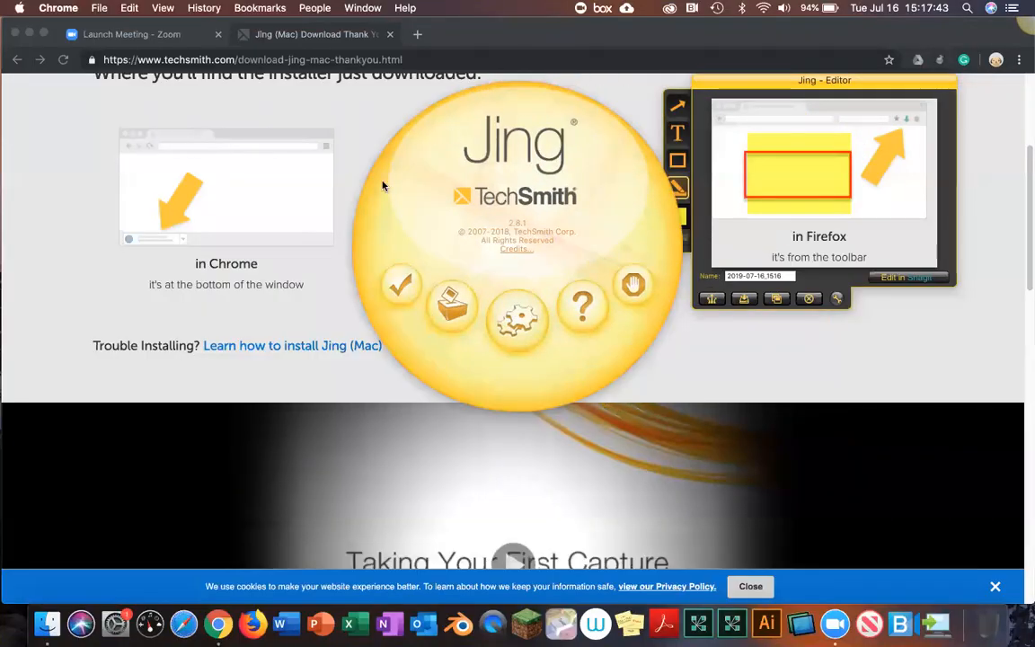
click(398, 286)
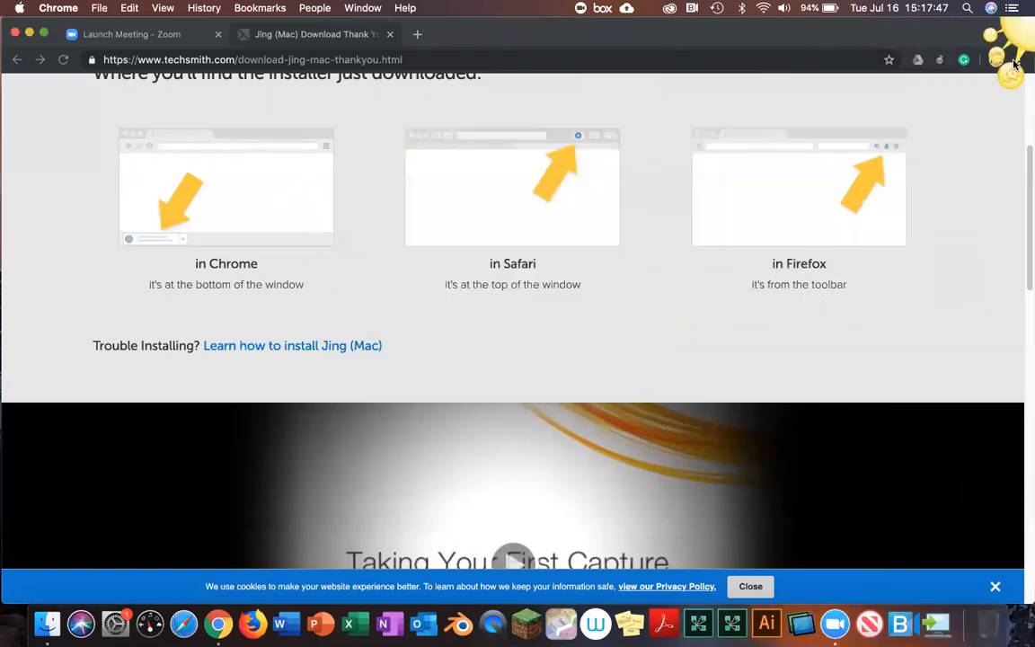
- Reopen Jing's window with its version information and options, and close the empty new browser tab
click(1017, 60)
mouse_move(1025, 27)
click(1020, 71)
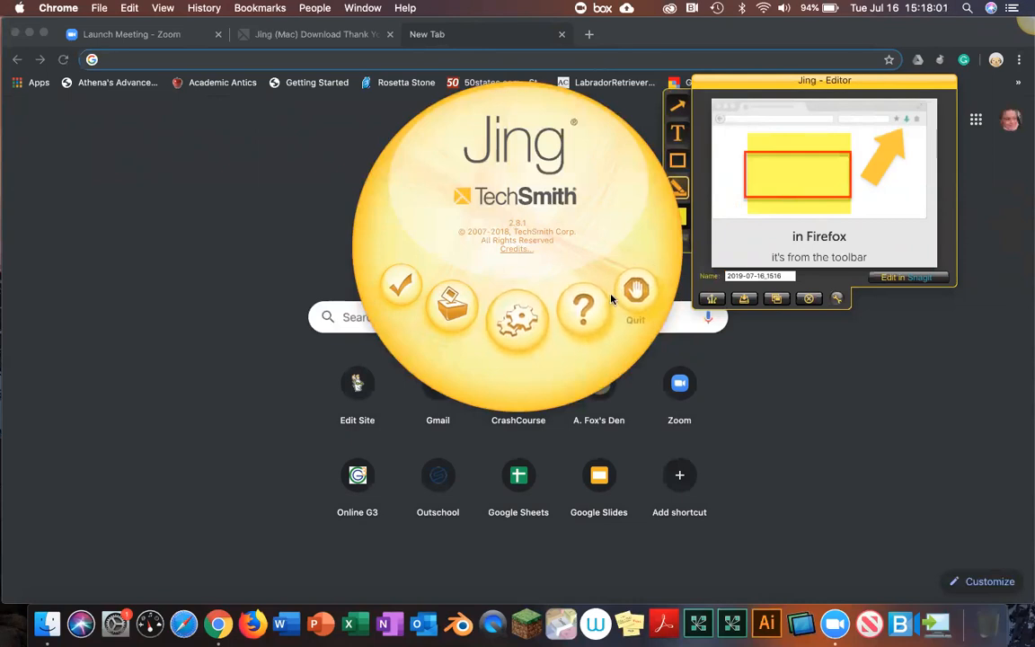
click(563, 34)
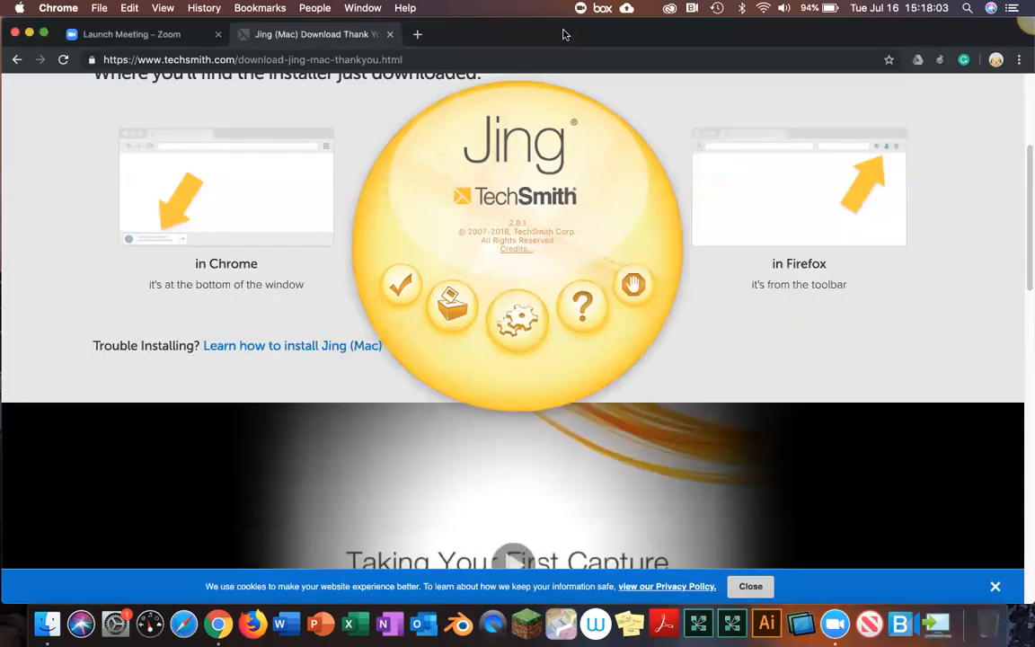